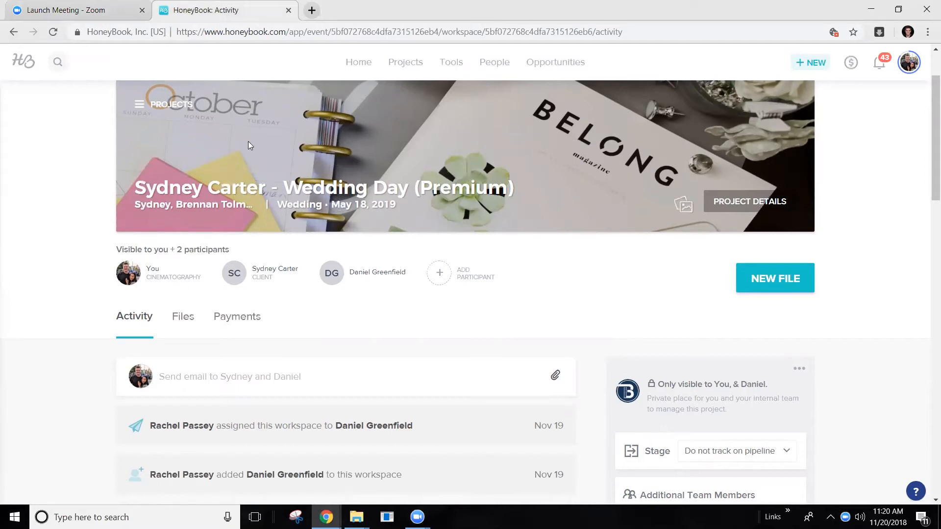
- Review the wedding project's activity feed from the workspace assignments down to the invoice e-mail
{"action": "scroll", "coordinate": [54, 259], "scroll_direction": "down", "scroll_amount": 3}
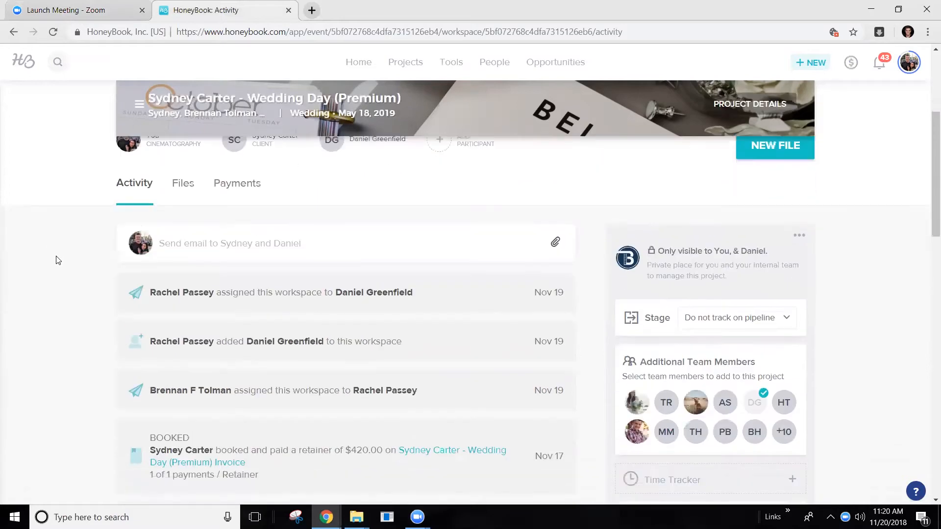
{"action": "scroll", "coordinate": [58, 259], "scroll_direction": "down", "scroll_amount": 1}
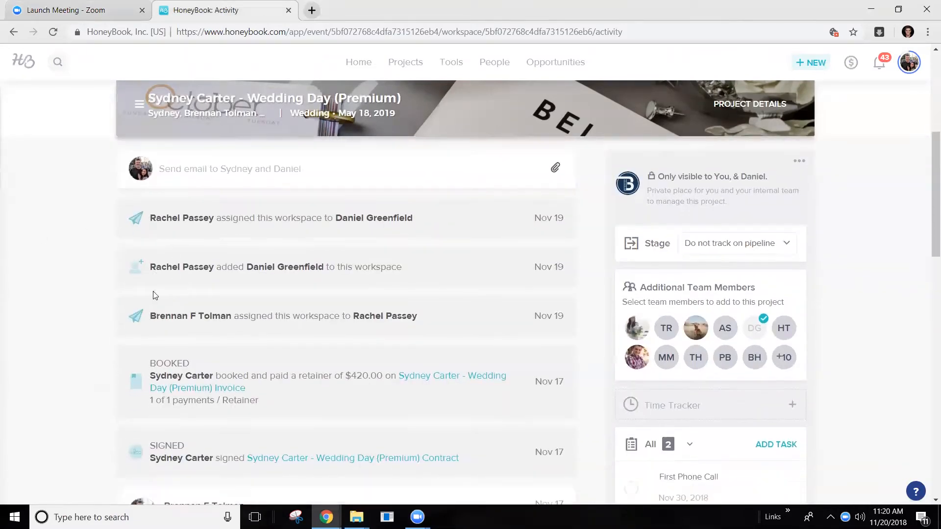
{"action": "scroll", "coordinate": [155, 293], "scroll_direction": "down", "scroll_amount": 1}
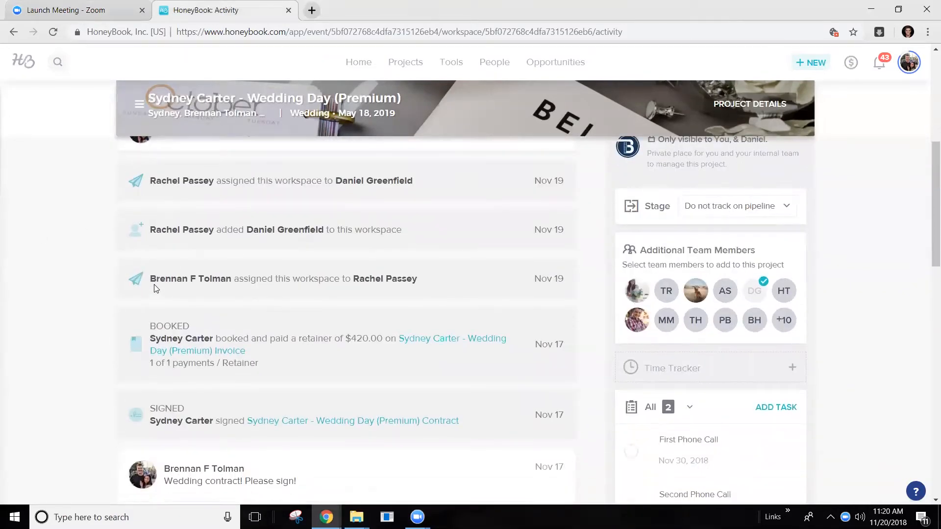
{"action": "scroll", "coordinate": [195, 308], "scroll_direction": "down", "scroll_amount": 2}
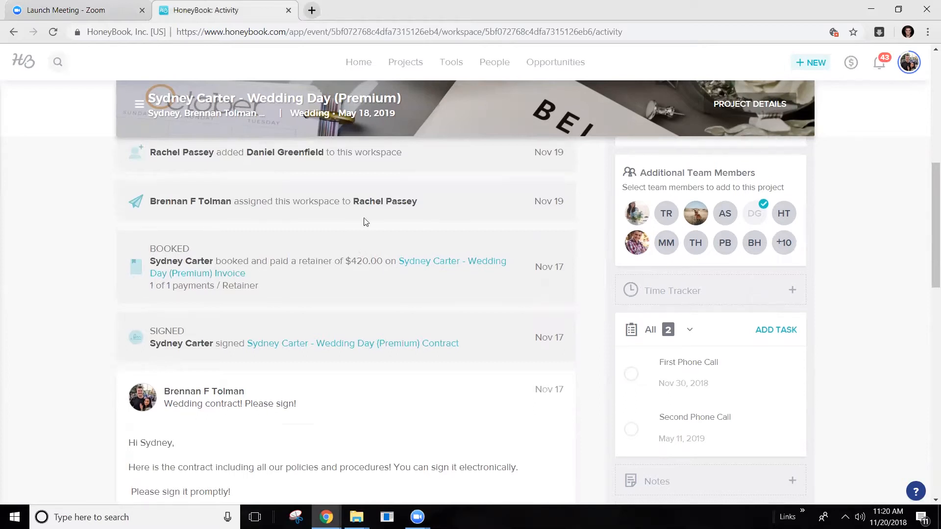
{"action": "scroll", "coordinate": [363, 220], "scroll_direction": "up", "scroll_amount": 1}
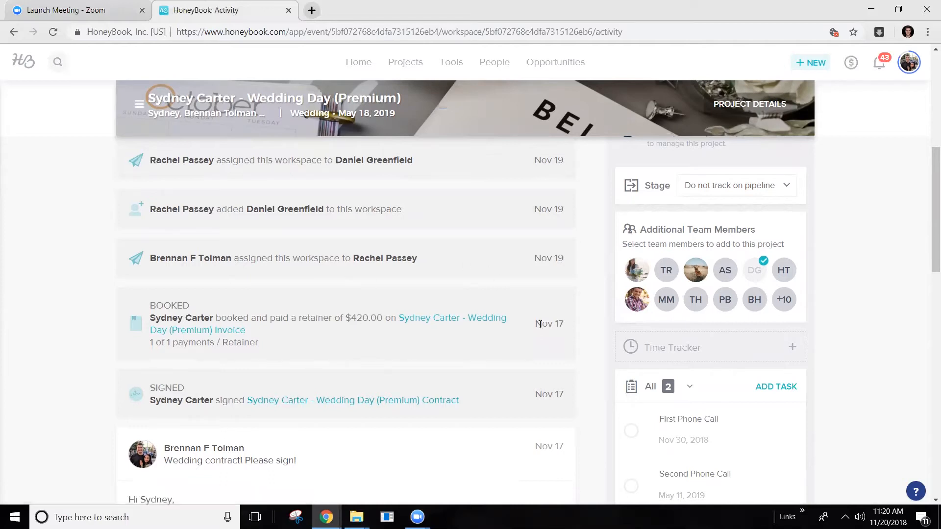
{"action": "scroll", "coordinate": [525, 365], "scroll_direction": "down", "scroll_amount": 5}
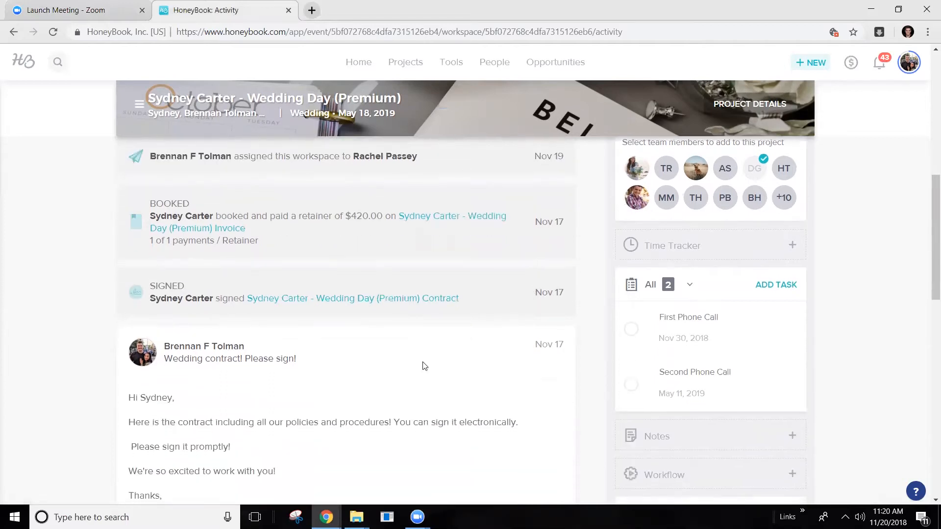
{"action": "scroll", "coordinate": [211, 359], "scroll_direction": "down", "scroll_amount": 5}
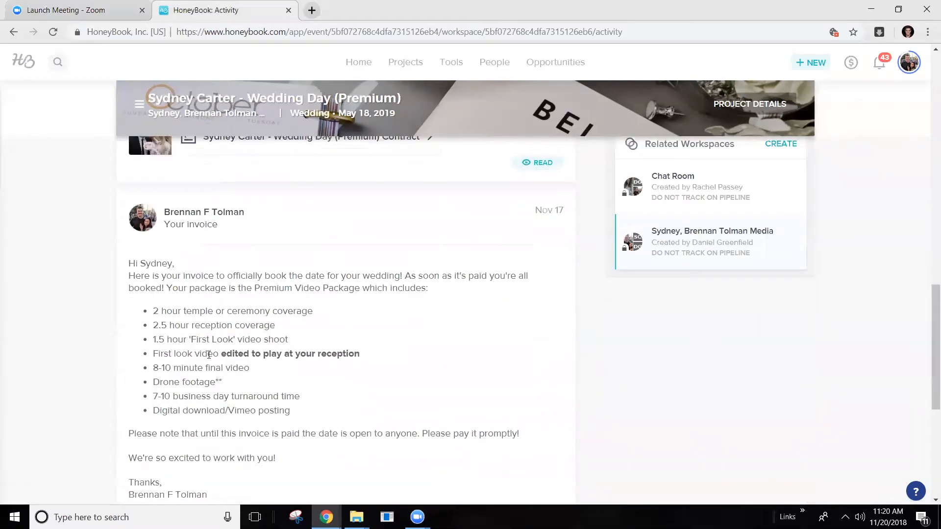
{"action": "scroll", "coordinate": [140, 220], "scroll_direction": "down", "scroll_amount": 2}
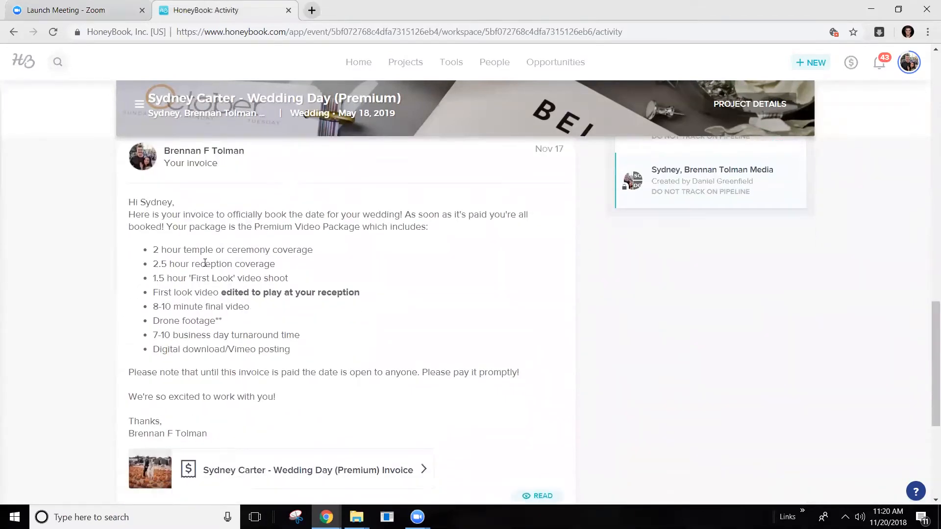
- Examine the list of Premium Video Package inclusions in the invoice e-mail
{"action": "left_click_drag", "start_coordinate": [140, 248], "coordinate": [309, 357]}
{"action": "left_click", "coordinate": [308, 356]}
{"action": "scroll", "coordinate": [245, 274], "scroll_direction": "up", "scroll_amount": 1}
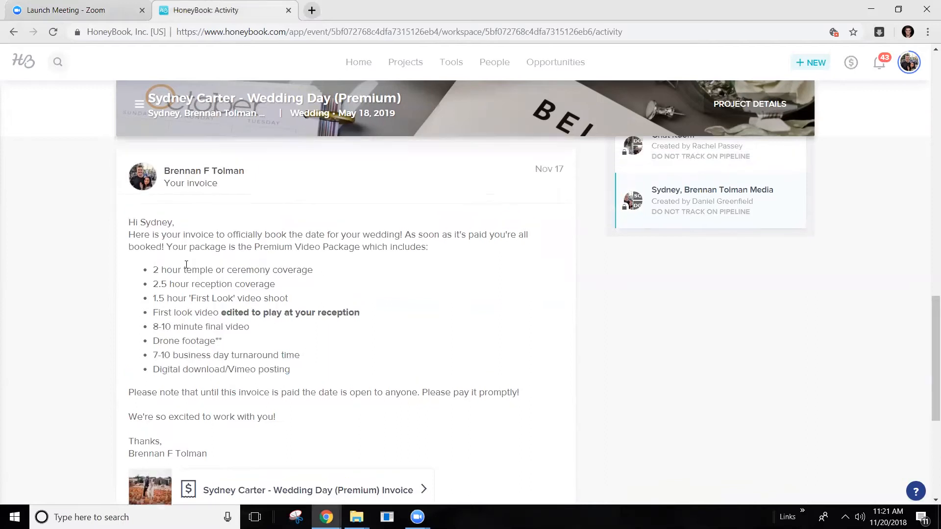
{"action": "scroll", "coordinate": [186, 309], "scroll_direction": "down", "scroll_amount": 1}
{"action": "left_click_drag", "start_coordinate": [294, 351], "coordinate": [160, 239]}
{"action": "left_click", "coordinate": [131, 250]}
{"action": "scroll", "coordinate": [240, 324], "scroll_direction": "up", "scroll_amount": 10}
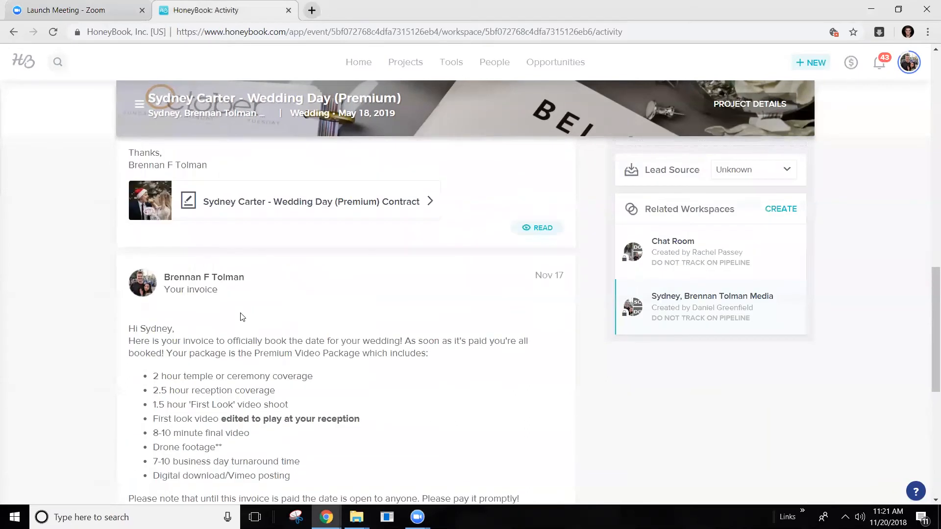
- Go to the wedding project's files and open the invoice
{"action": "scroll", "coordinate": [240, 318], "scroll_direction": "up", "scroll_amount": 4}
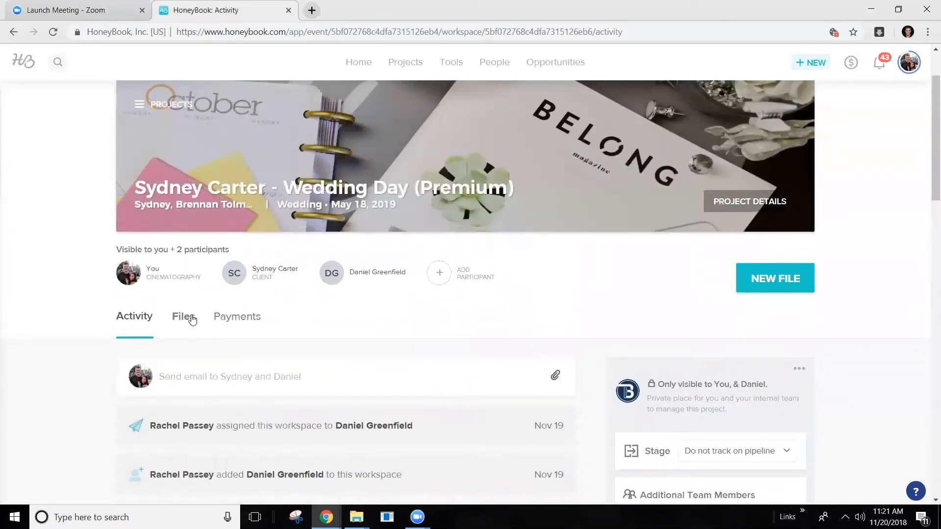
{"action": "scroll", "coordinate": [254, 261], "scroll_direction": "down", "scroll_amount": 2}
{"action": "scroll", "coordinate": [112, 279], "scroll_direction": "up", "scroll_amount": 1}
{"action": "left_click", "coordinate": [184, 259]}
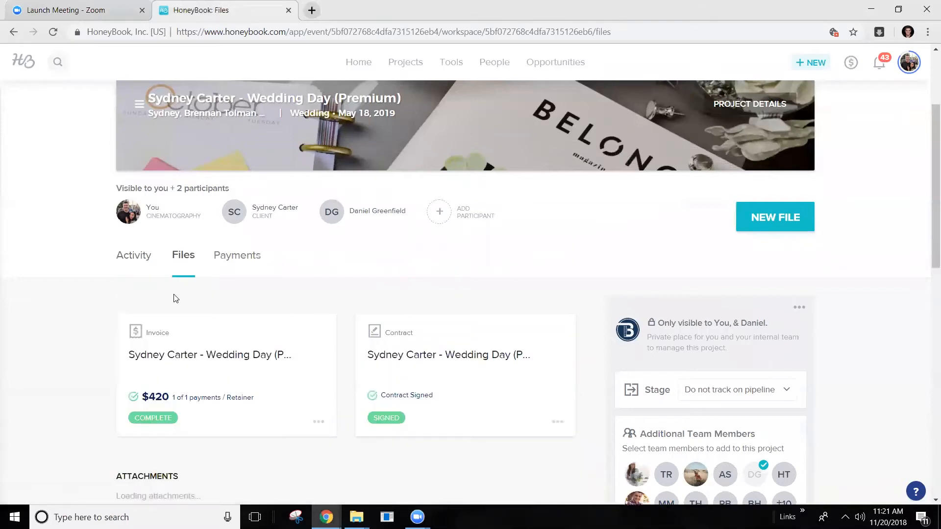
{"action": "scroll", "coordinate": [138, 308], "scroll_direction": "down", "scroll_amount": 1}
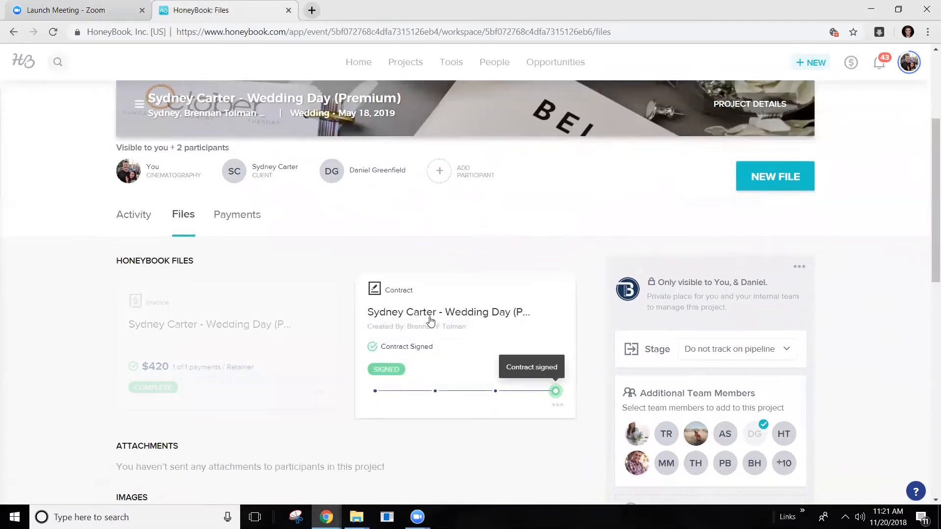
{"action": "left_click", "coordinate": [248, 298]}
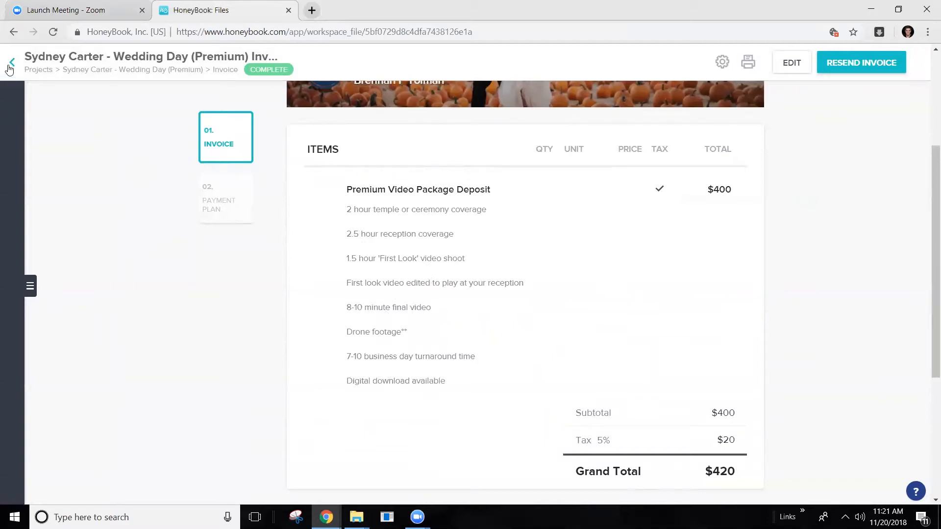
- Examine the invoice's tax, grand total and scheduled payment, and return to the project
{"action": "scroll", "coordinate": [603, 432], "scroll_direction": "down", "scroll_amount": 1}
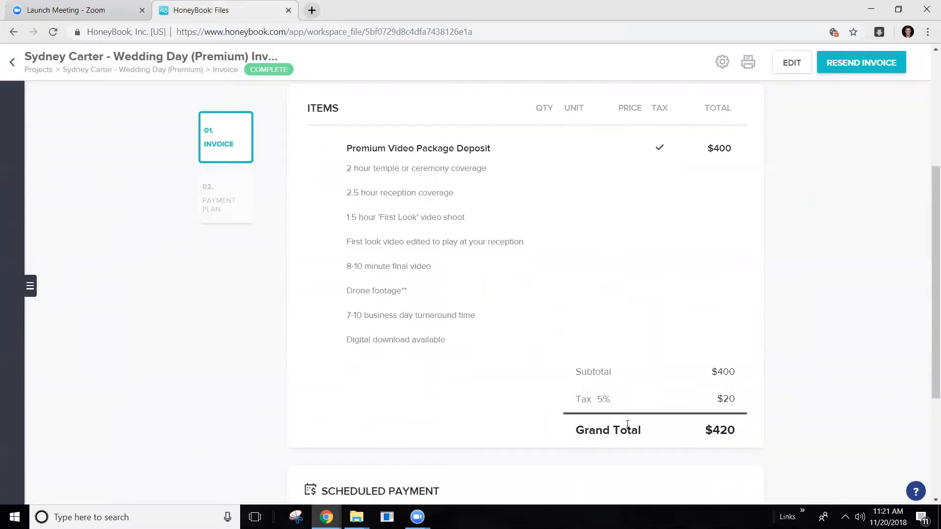
{"action": "left_click_drag", "start_coordinate": [596, 400], "coordinate": [614, 401]}
{"action": "left_click", "coordinate": [615, 400]}
{"action": "left_click_drag", "start_coordinate": [744, 425], "coordinate": [685, 435]}
{"action": "left_click", "coordinate": [422, 411]}
{"action": "scroll", "coordinate": [418, 412], "scroll_direction": "down", "scroll_amount": 4}
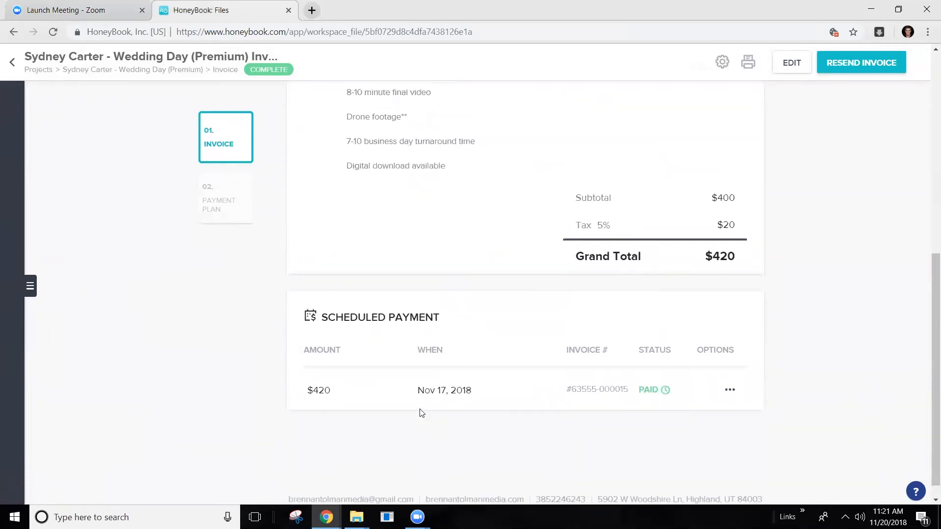
{"action": "scroll", "coordinate": [421, 402], "scroll_direction": "up", "scroll_amount": 8}
{"action": "scroll", "coordinate": [415, 365], "scroll_direction": "down", "scroll_amount": 1}
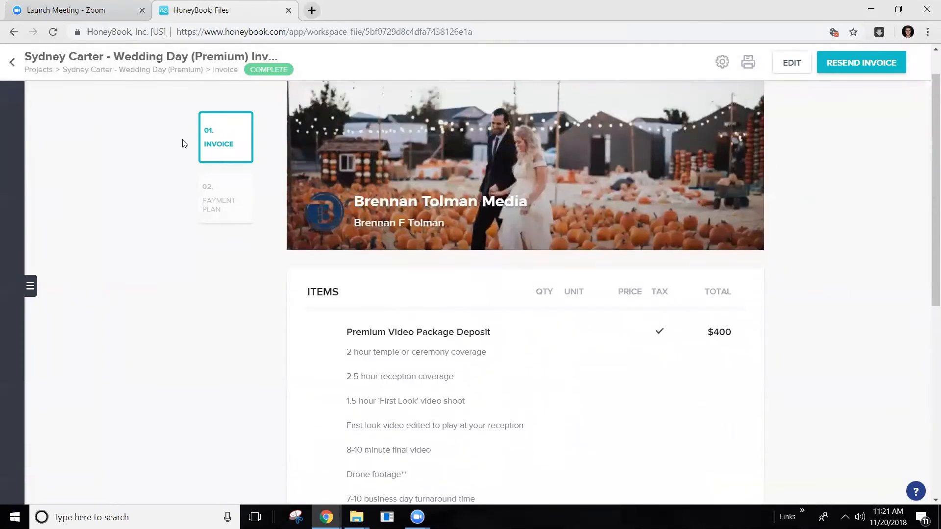
{"action": "left_click", "coordinate": [17, 69]}
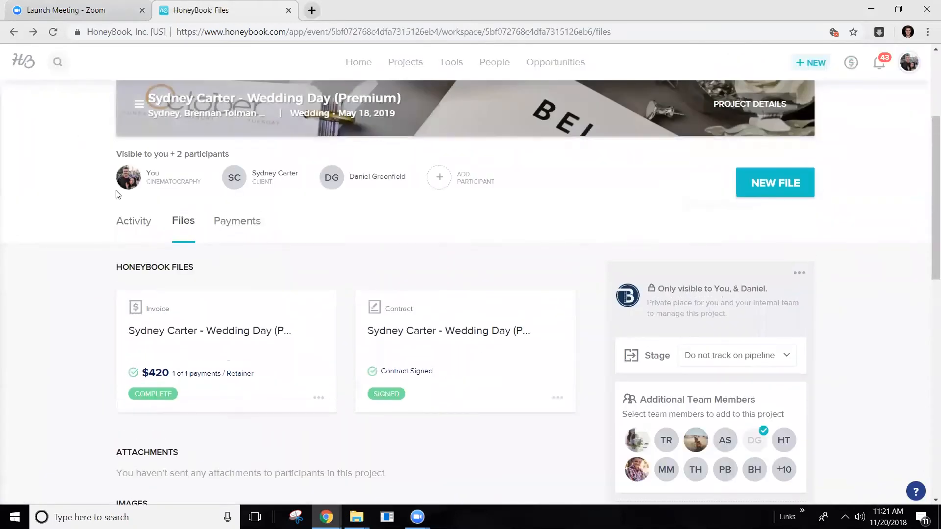
{"action": "left_click", "coordinate": [231, 237]}
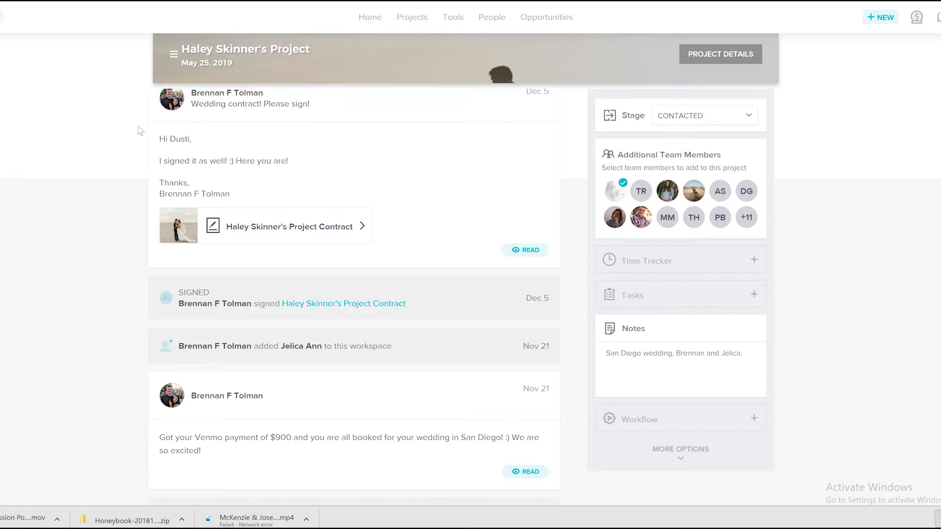
- Examine the San Diego wedding project's activity feed for the message about the Venmo payment
{"action": "scroll", "coordinate": [126, 196], "scroll_direction": "up", "scroll_amount": 3}
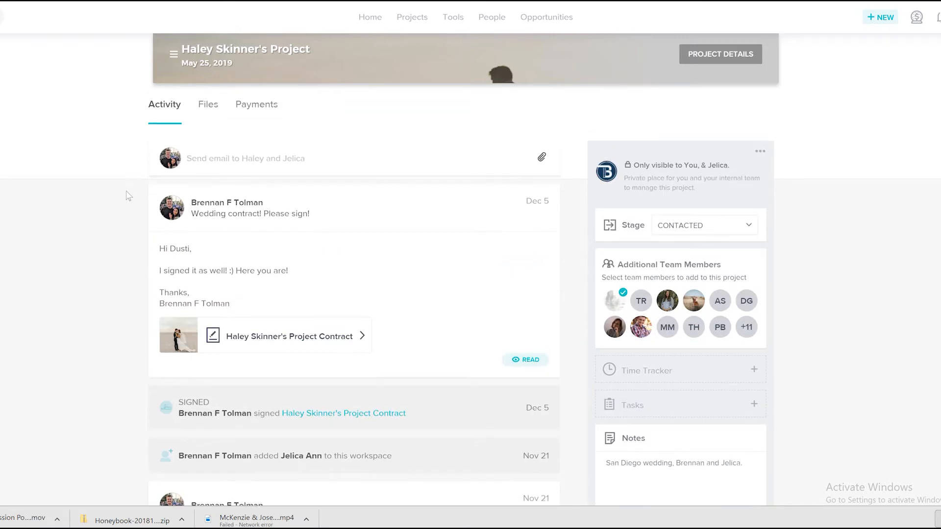
{"action": "scroll", "coordinate": [128, 196], "scroll_direction": "up", "scroll_amount": 1}
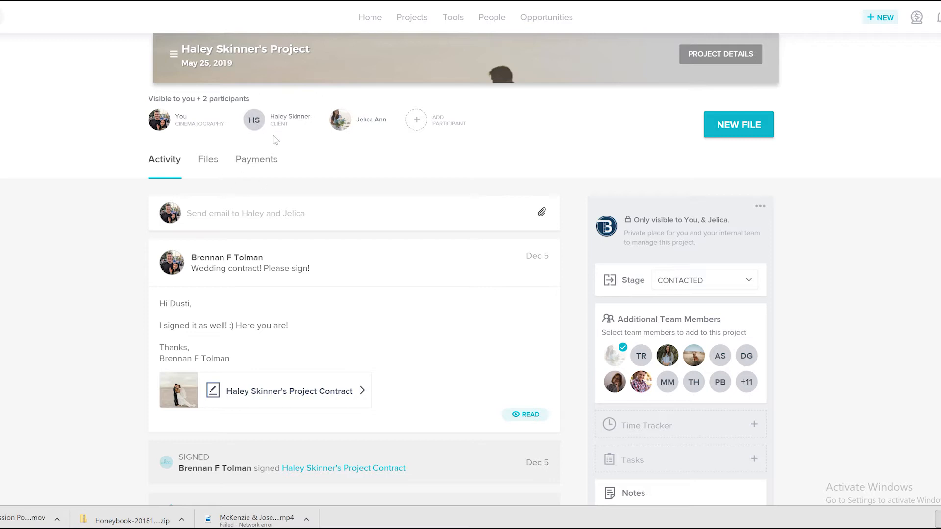
{"action": "scroll", "coordinate": [275, 141], "scroll_direction": "down", "scroll_amount": 2}
{"action": "scroll", "coordinate": [284, 125], "scroll_direction": "up", "scroll_amount": 2}
{"action": "scroll", "coordinate": [289, 139], "scroll_direction": "down", "scroll_amount": 5}
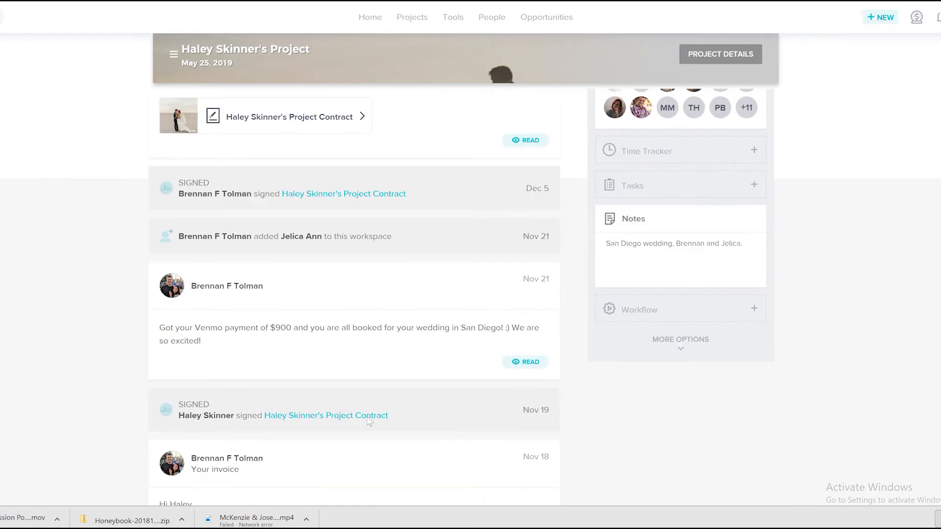
{"action": "left_click_drag", "start_coordinate": [159, 328], "coordinate": [293, 327]}
{"action": "left_click", "coordinate": [292, 327]}
{"action": "left_click_drag", "start_coordinate": [272, 327], "coordinate": [292, 327]}
{"action": "left_click", "coordinate": [283, 328]}
{"action": "scroll", "coordinate": [281, 330], "scroll_direction": "up", "scroll_amount": 5}
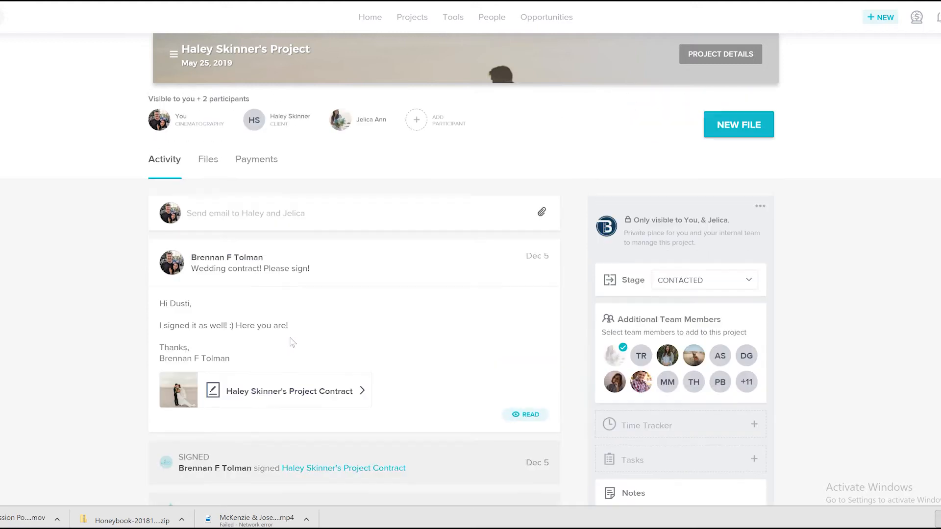
- Check the total package price in the San Diego project's details and close them without changes
{"action": "left_click", "coordinate": [723, 68]}
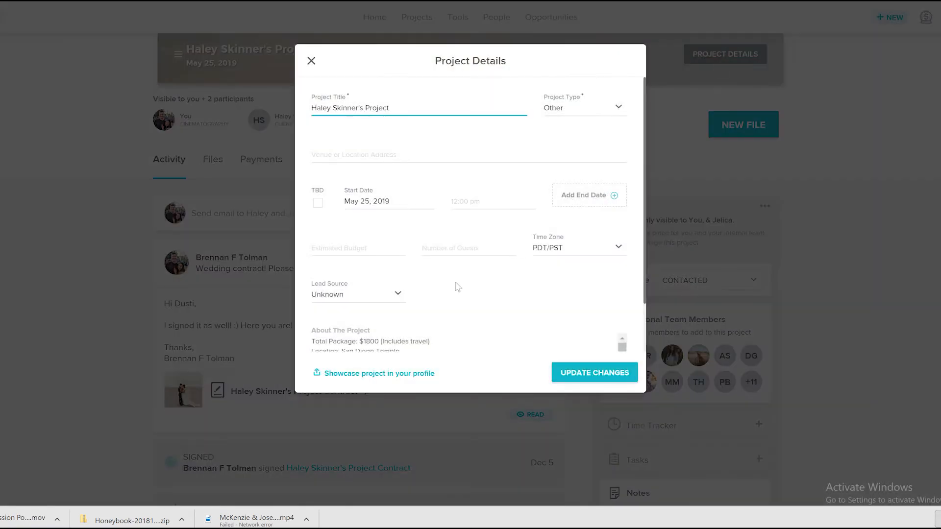
{"action": "scroll", "coordinate": [455, 284], "scroll_direction": "down", "scroll_amount": 5}
{"action": "scroll", "coordinate": [399, 294], "scroll_direction": "up", "scroll_amount": 5}
{"action": "left_click_drag", "start_coordinate": [359, 283], "coordinate": [434, 282]}
{"action": "left_click", "coordinate": [438, 283]}
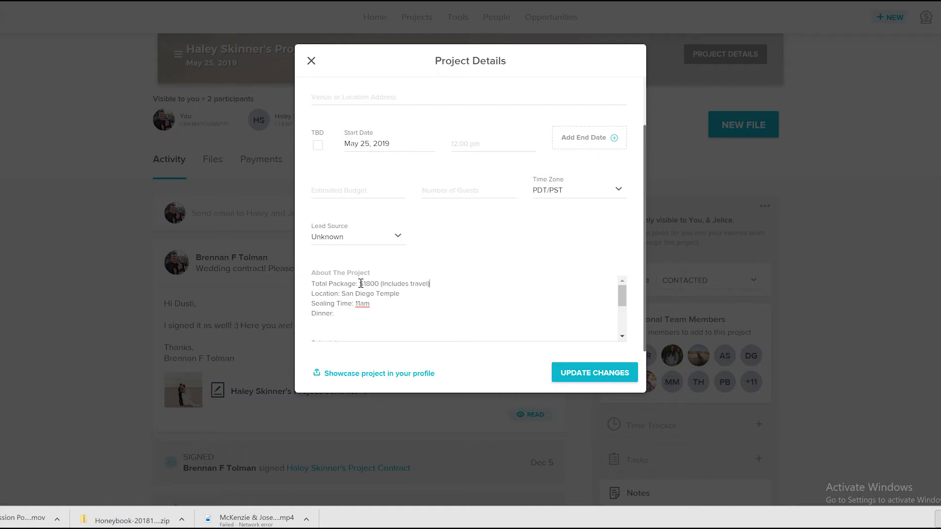
{"action": "left_click_drag", "start_coordinate": [359, 283], "coordinate": [429, 291]}
{"action": "left_click", "coordinate": [311, 62]}
- Recheck the Venmo payment amount in the San Diego project's activity feed
{"action": "scroll", "coordinate": [260, 369], "scroll_direction": "down", "scroll_amount": 5}
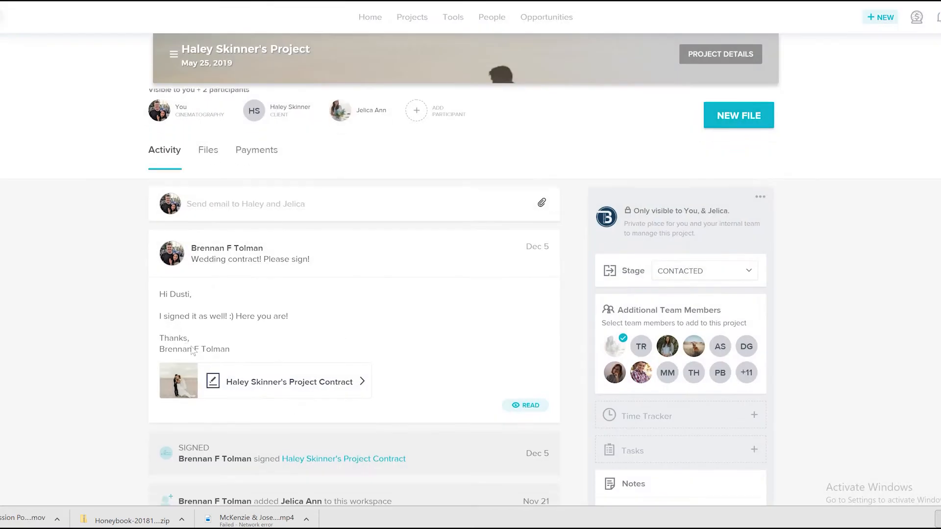
{"action": "left_click_drag", "start_coordinate": [270, 383], "coordinate": [296, 383]}
{"action": "left_click", "coordinate": [296, 383]}
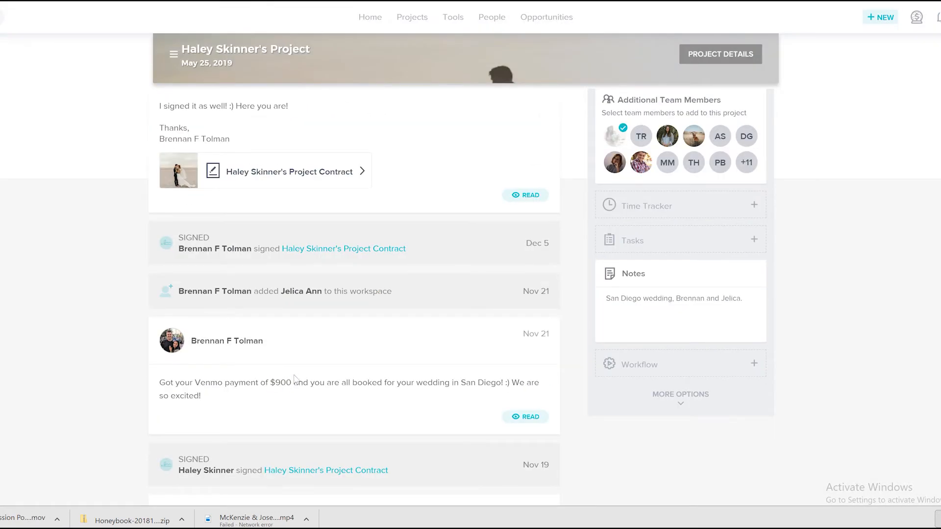
{"action": "scroll", "coordinate": [300, 380], "scroll_direction": "up", "scroll_amount": 4}
{"action": "scroll", "coordinate": [300, 379], "scroll_direction": "up", "scroll_amount": 1}
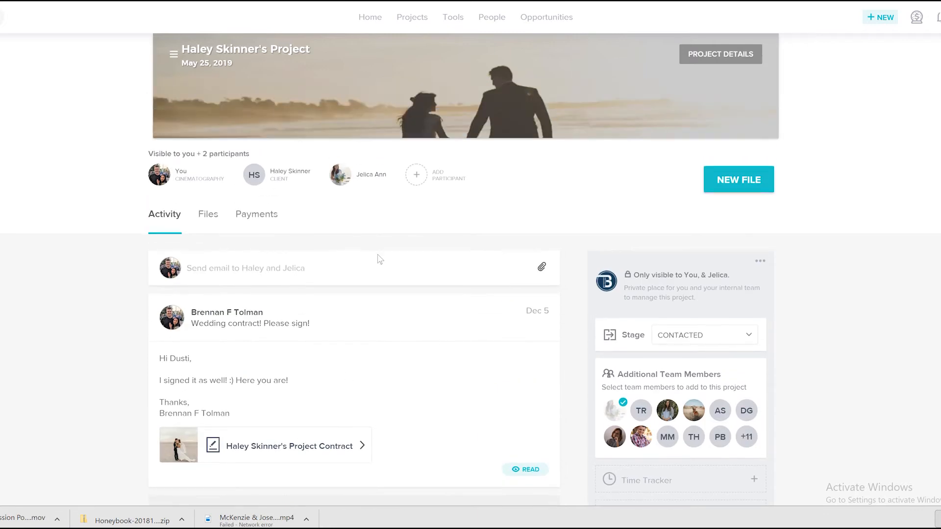
- Switch to the Square dashboard, go to its invoices and create a new one
{"action": "key", "text": "ctrl+Tab"}
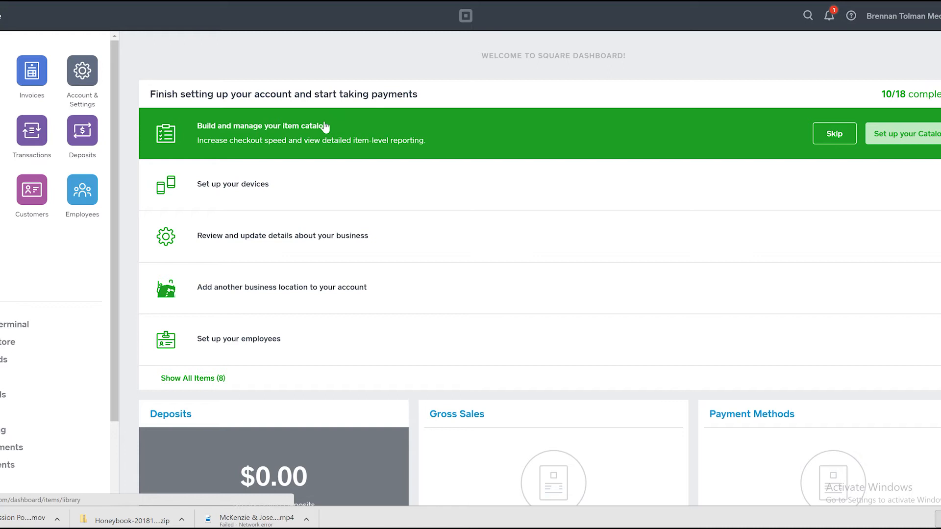
{"action": "left_click", "coordinate": [35, 72]}
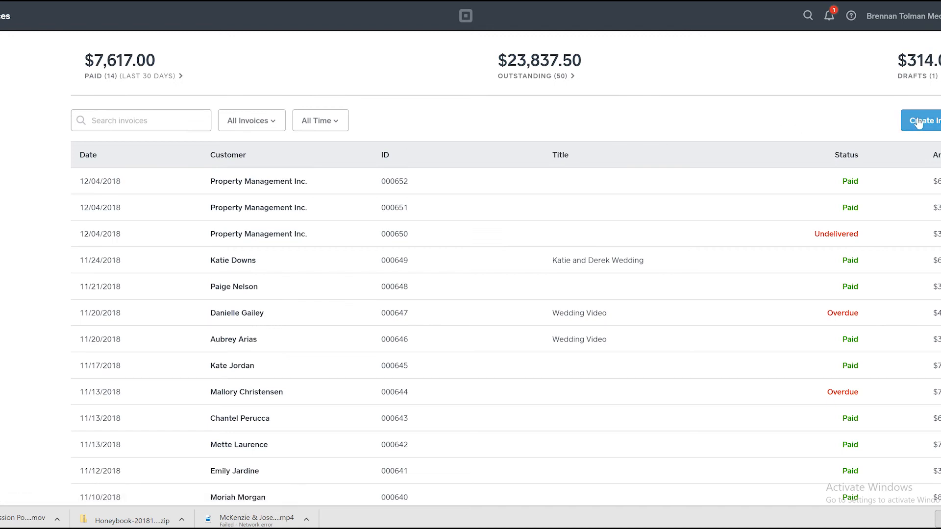
{"action": "left_click", "coordinate": [920, 122]}
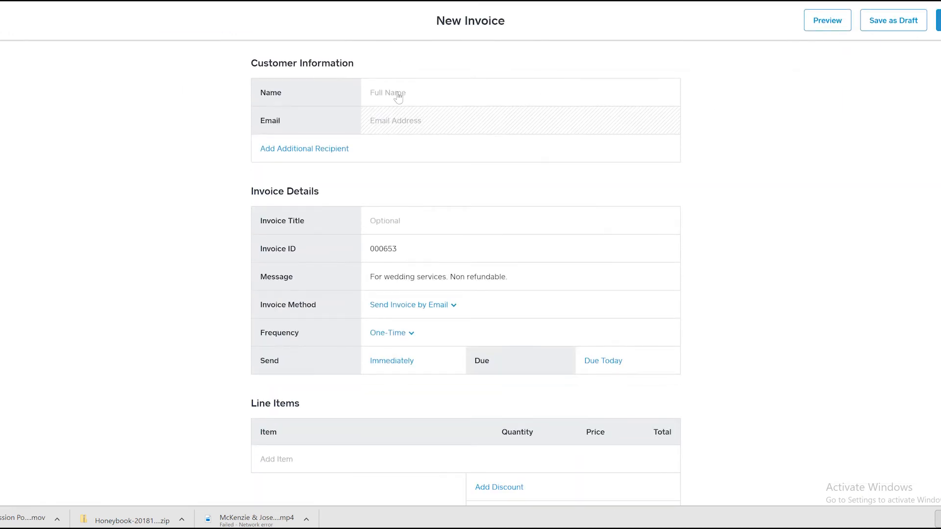
- Fill in the invoice customer's full name and the e-mail address copied from the client's participant info in HoneyBook
{"action": "left_click", "coordinate": [399, 94]}
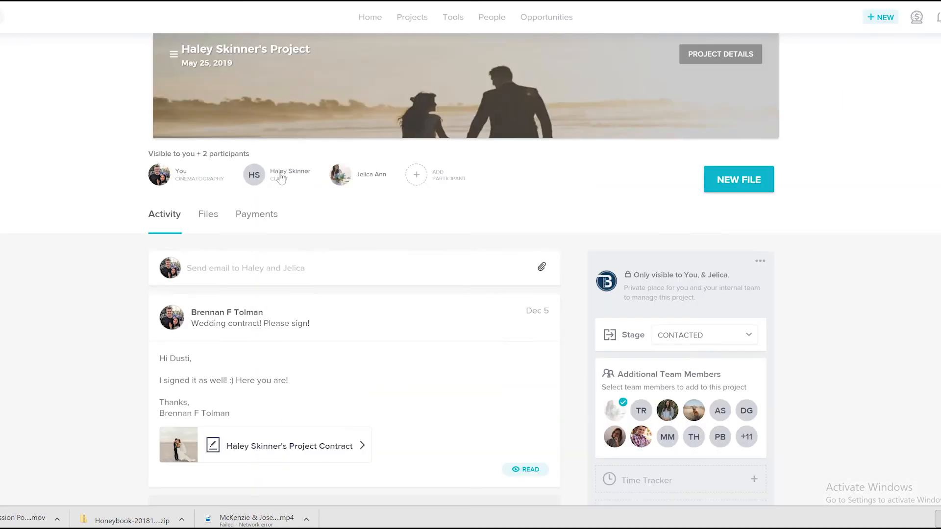
{"action": "left_click", "coordinate": [283, 174]}
{"action": "left_click_drag", "start_coordinate": [483, 180], "coordinate": [369, 190]}
{"action": "key", "text": "ctrl+c"}
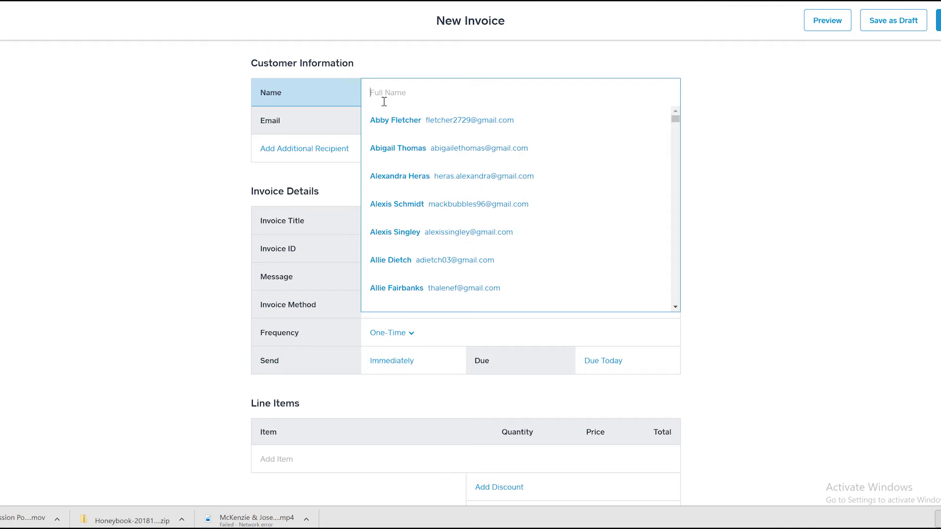
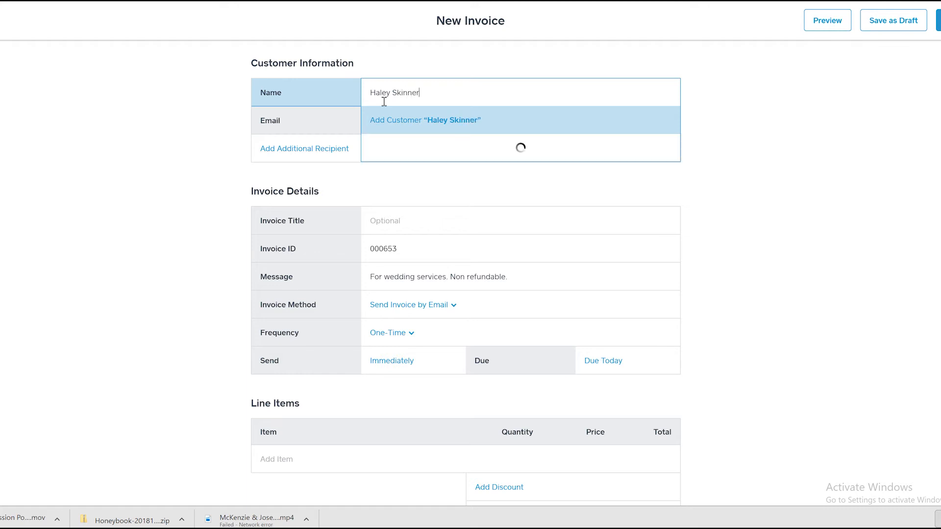
{"action": "left_click", "coordinate": [399, 122]}
{"action": "key", "text": "ctrl+v"}
{"action": "left_click", "coordinate": [198, 196]}
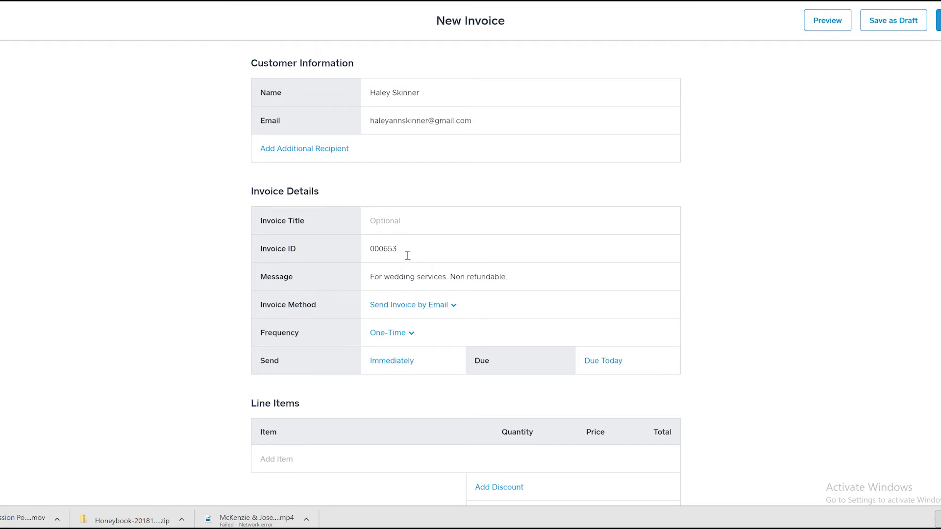
- Title the invoice "Final Payment"
{"action": "left_click", "coordinate": [420, 231]}
{"action": "type", "text": "Fin"}
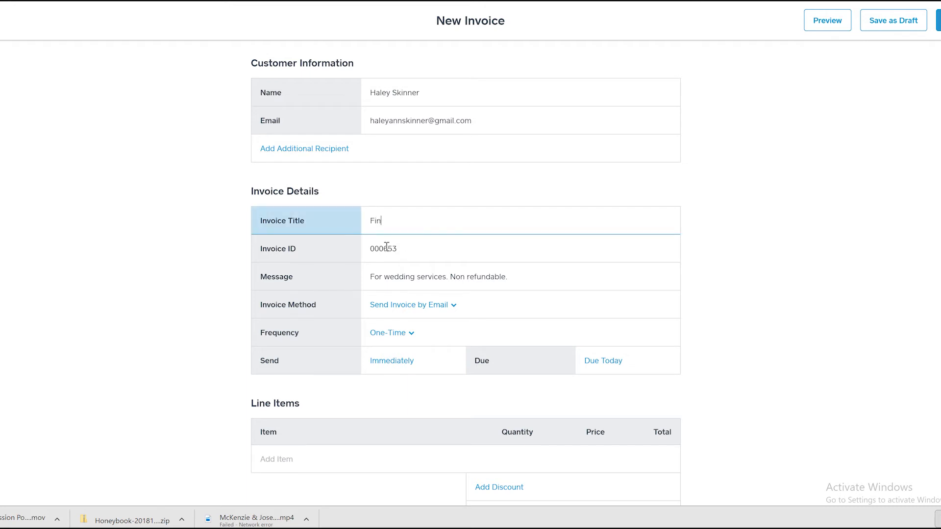
{"action": "type", "text": "al Payment"}
- Add a custom line item named "Final Payment" to the invoice
{"action": "scroll", "coordinate": [357, 405], "scroll_direction": "down", "scroll_amount": 1}
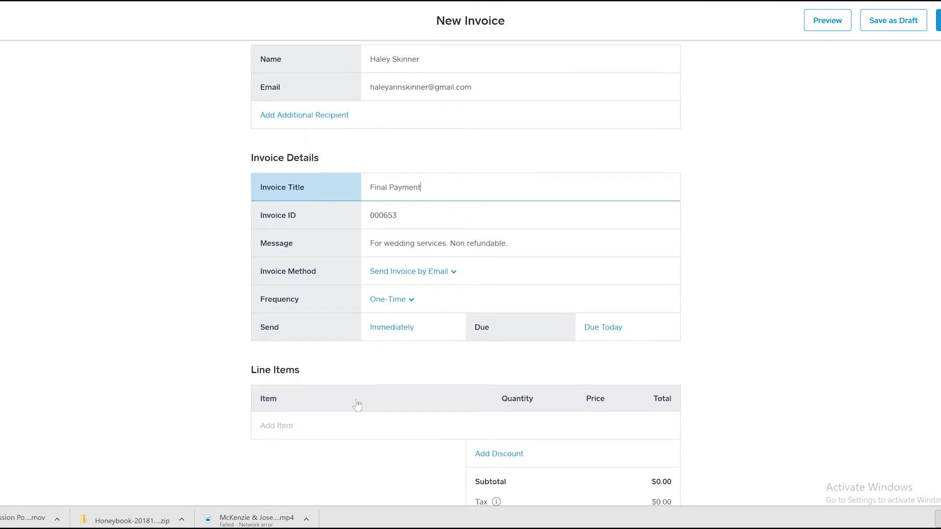
{"action": "scroll", "coordinate": [357, 404], "scroll_direction": "down", "scroll_amount": 2}
{"action": "left_click", "coordinate": [317, 403]}
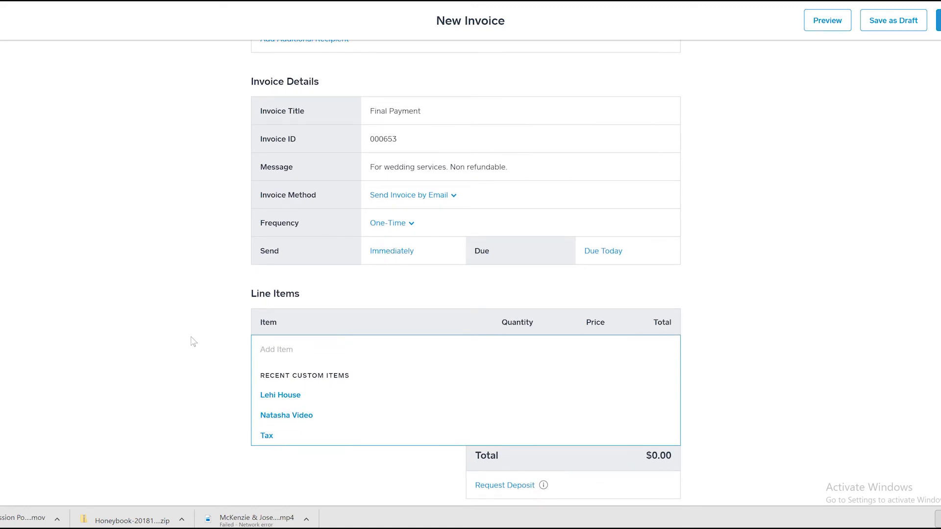
{"action": "type", "text": "Fina"}
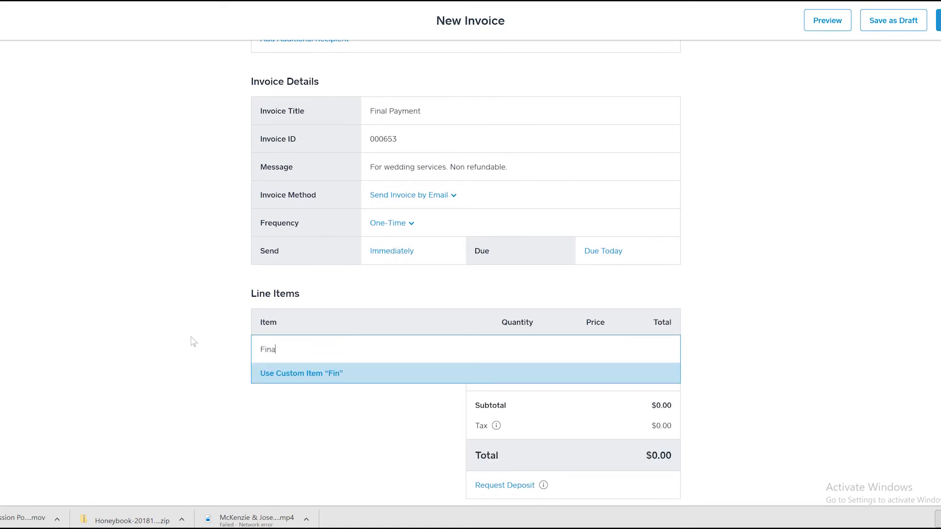
{"action": "type", "text": "l Payment"}
{"action": "key", "text": "Return"}
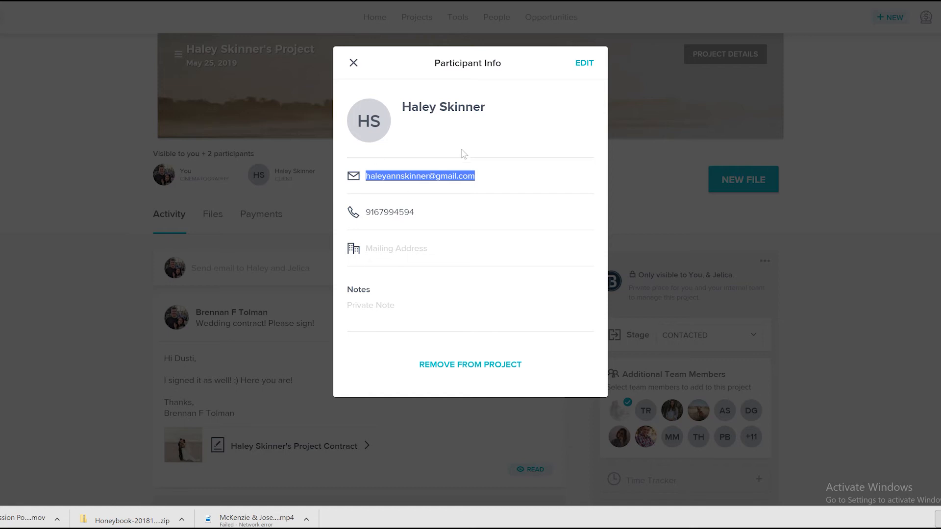
- Check the total package price in the HoneyBook project details and set the Final Payment item's price to $900 in Square
{"action": "left_click", "coordinate": [353, 62]}
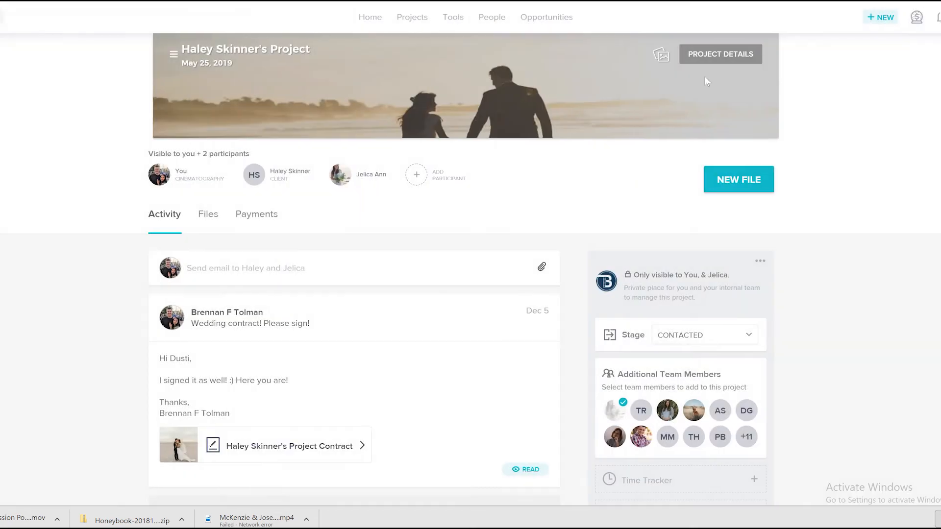
{"action": "left_click", "coordinate": [719, 54]}
{"action": "scroll", "coordinate": [361, 284], "scroll_direction": "down", "scroll_amount": 1}
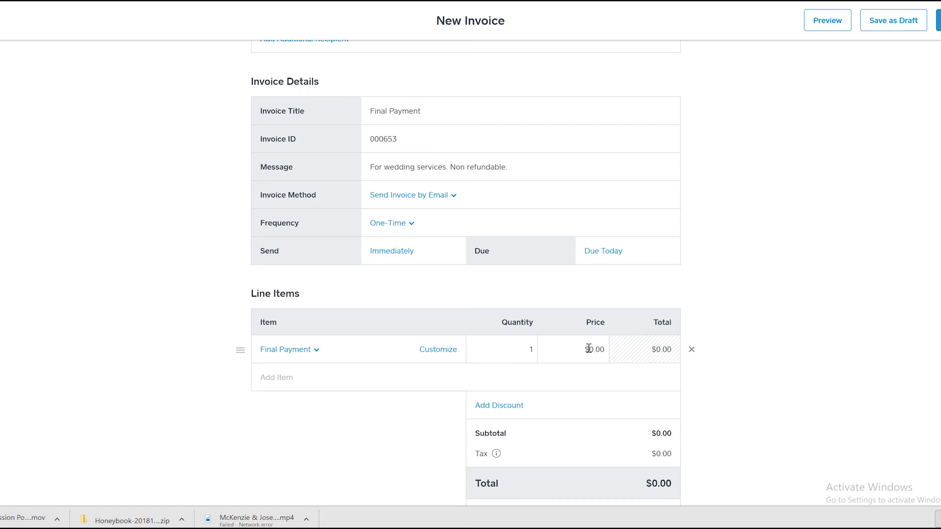
{"action": "left_click_drag", "start_coordinate": [595, 348], "coordinate": [593, 348]}
{"action": "type", "text": "900"}
- Add a second custom line item named "Tax" below the Final Payment item
{"action": "left_click", "coordinate": [296, 387]}
{"action": "left_click", "coordinate": [198, 411]}
{"action": "left_click", "coordinate": [286, 382]}
{"action": "type", "text": "t"}
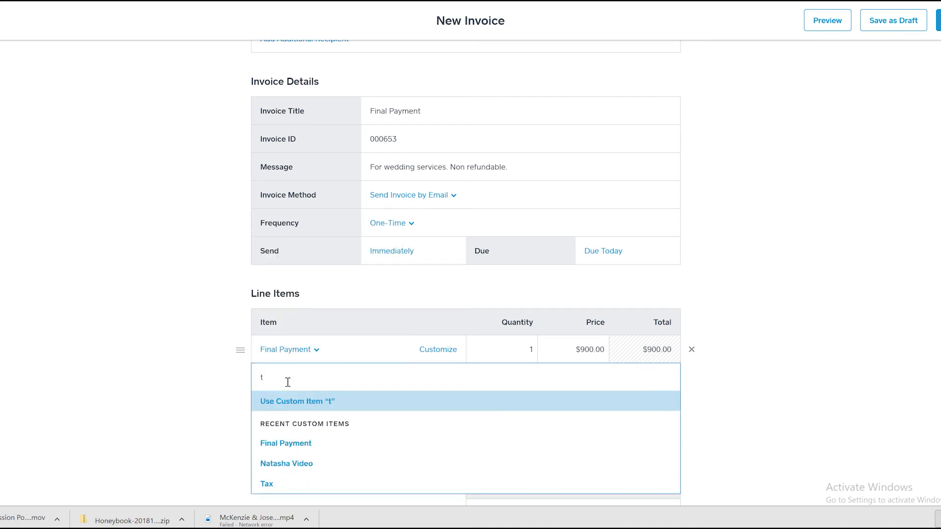
{"action": "key", "text": "BackSpace"}
{"action": "type", "text": "Tax"}
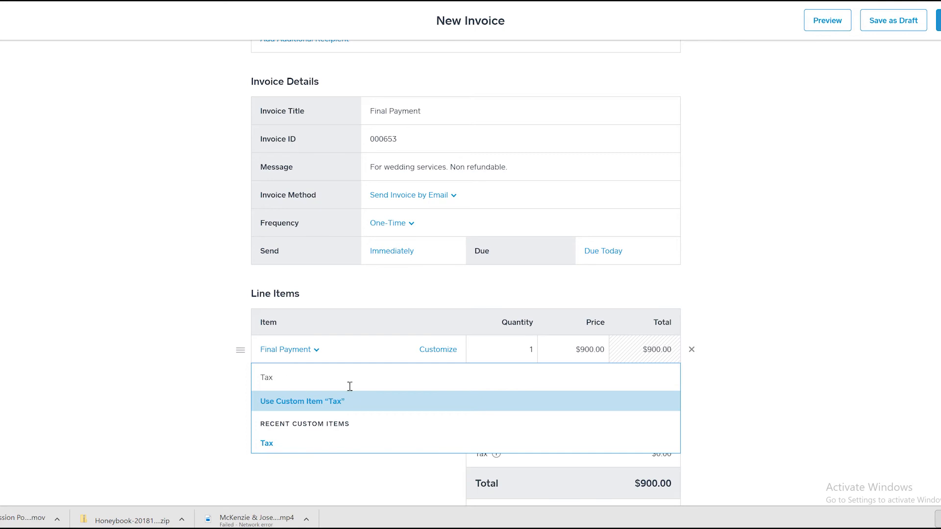
{"action": "left_click", "coordinate": [351, 408]}
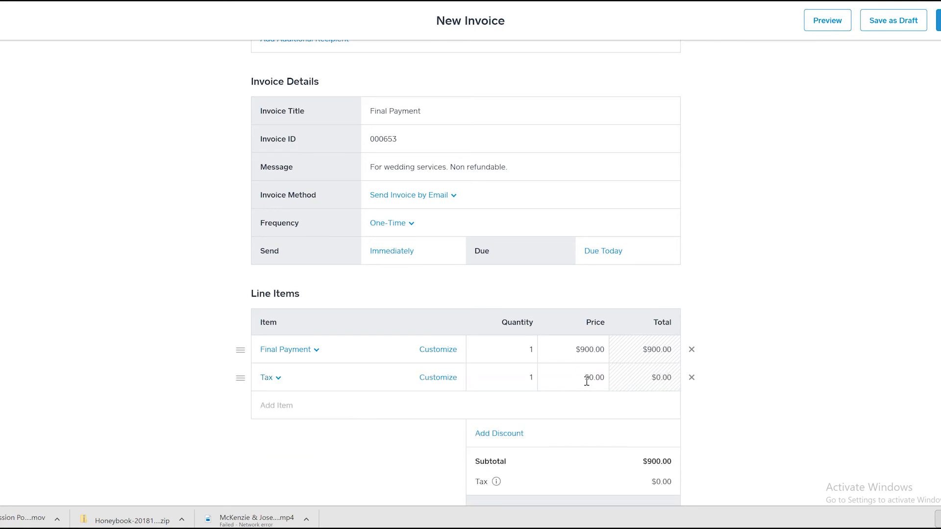
- Set the Tax line item's price to $45
{"action": "scroll", "coordinate": [586, 370], "scroll_direction": "down", "scroll_amount": 1}
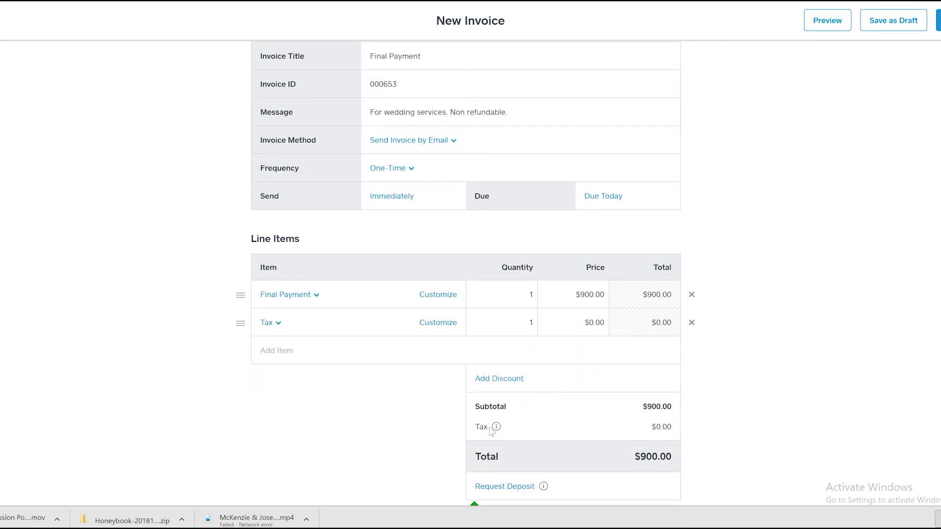
{"action": "scroll", "coordinate": [594, 269], "scroll_direction": "down", "scroll_amount": 1}
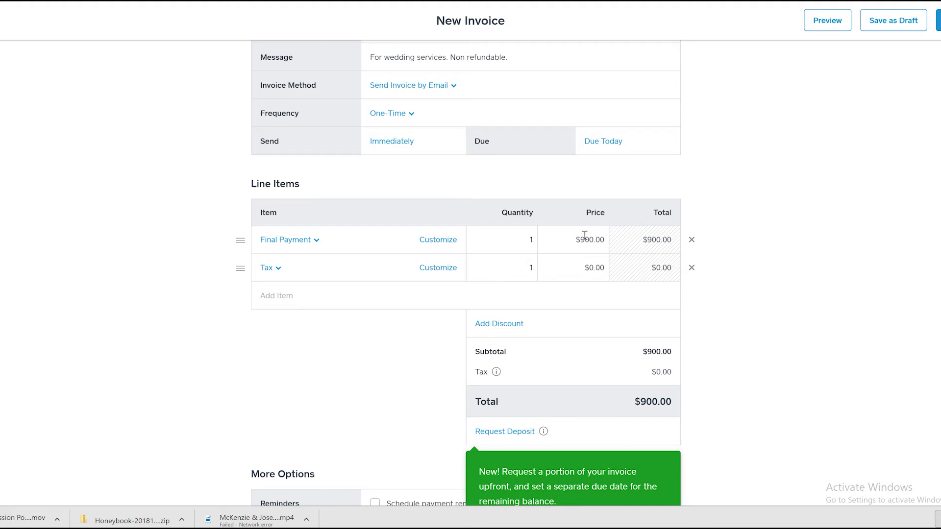
{"action": "left_click_drag", "start_coordinate": [581, 238], "coordinate": [589, 240]}
{"action": "left_click", "coordinate": [565, 262]}
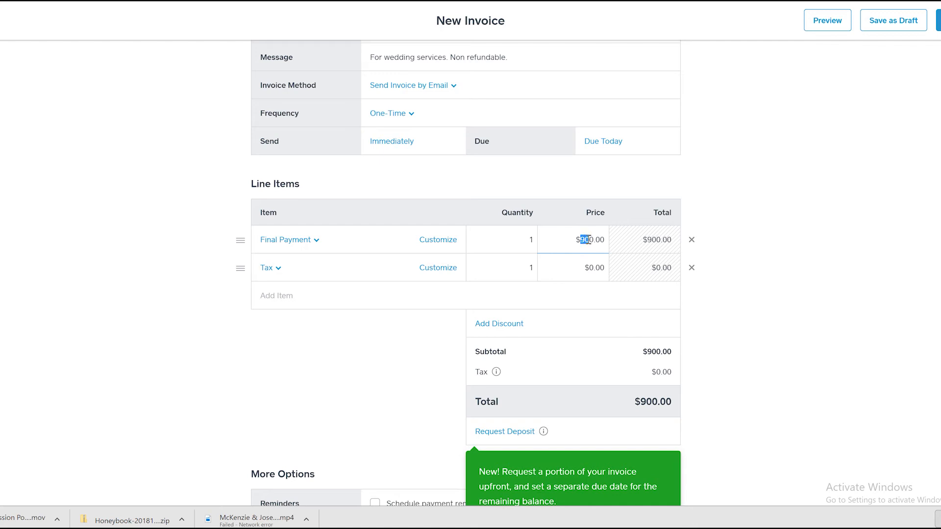
{"action": "left_click", "coordinate": [590, 269]}
{"action": "type", "text": "45"}
{"action": "left_click", "coordinate": [412, 360]}
- Dismiss the deposit request tip and look over the invoice's additional options
{"action": "scroll", "coordinate": [411, 355], "scroll_direction": "down", "scroll_amount": 2}
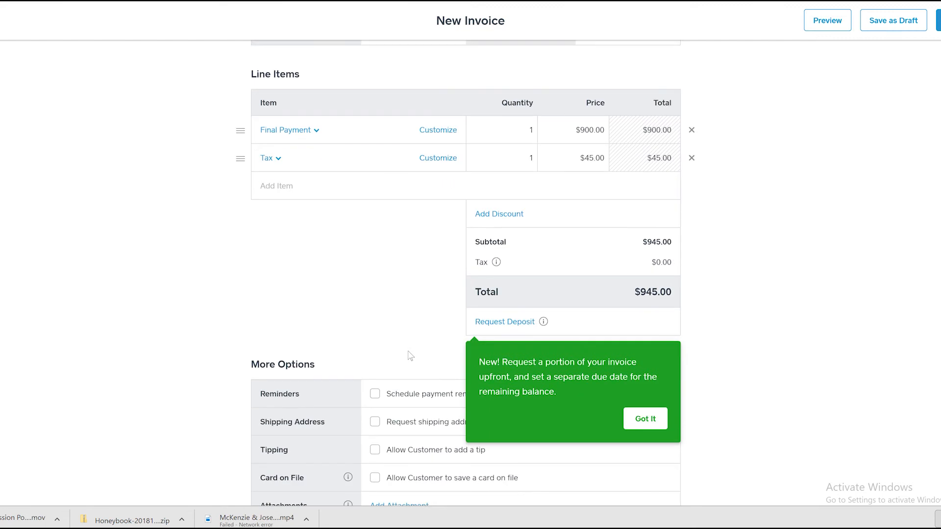
{"action": "left_click", "coordinate": [654, 419]}
{"action": "scroll", "coordinate": [447, 340], "scroll_direction": "down", "scroll_amount": 1}
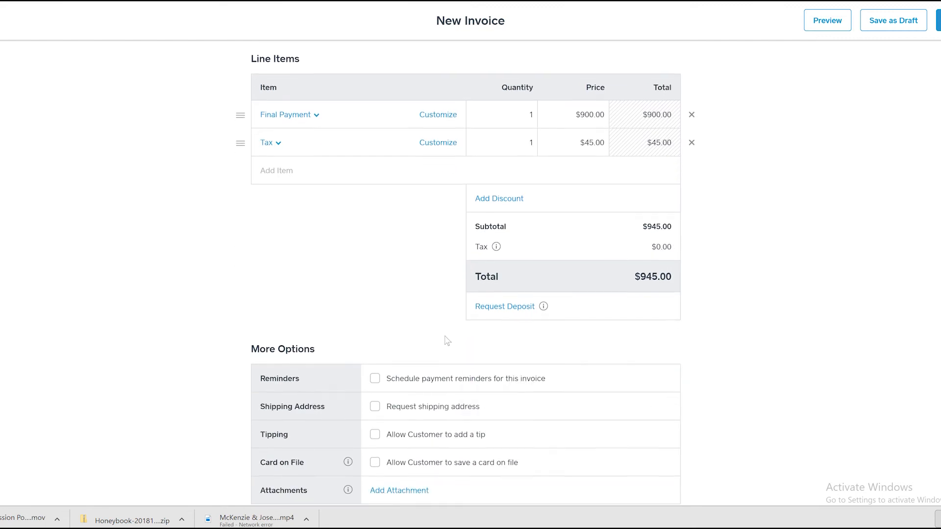
{"action": "scroll", "coordinate": [447, 340], "scroll_direction": "up", "scroll_amount": 7}
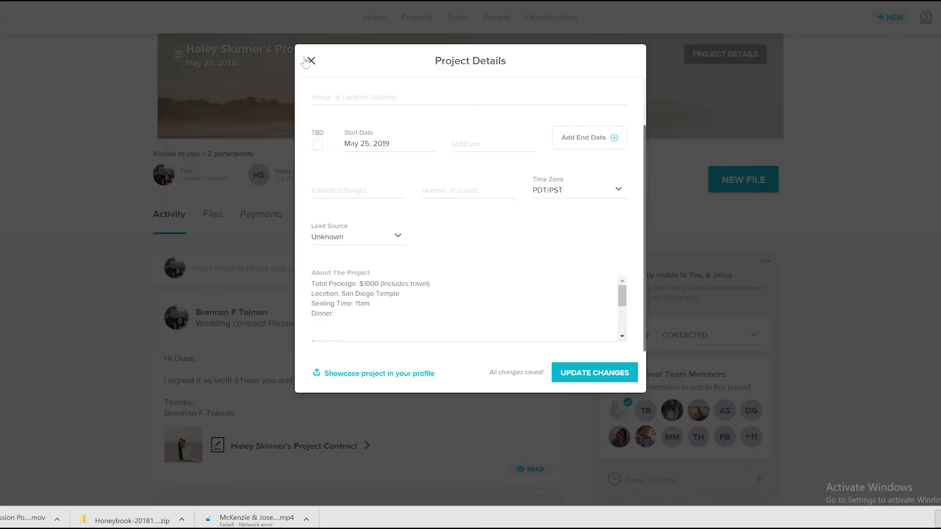
- Close the HoneyBook project details and draft an email reading "Got your final payment of $900. We will begin editing now! Thanks."
{"action": "left_click", "coordinate": [307, 60]}
{"action": "scroll", "coordinate": [229, 290], "scroll_direction": "down", "scroll_amount": 1}
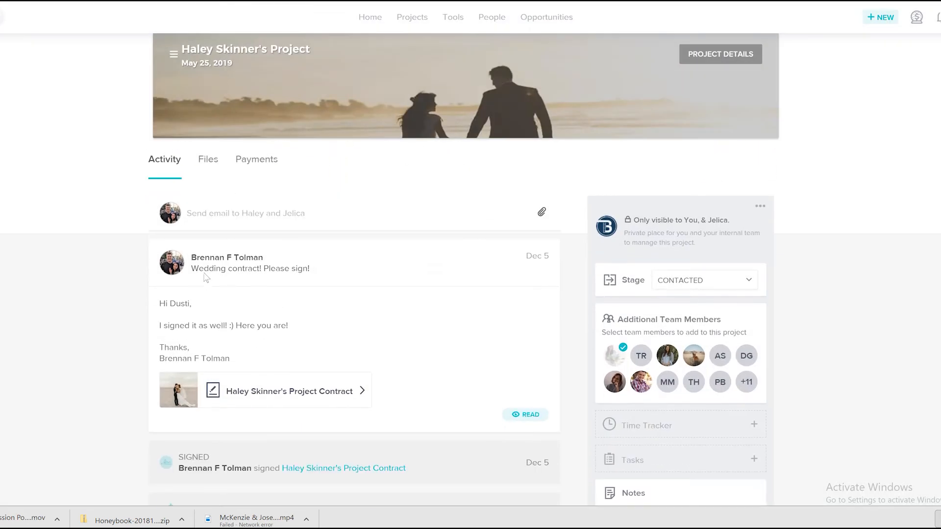
{"action": "left_click", "coordinate": [238, 214]}
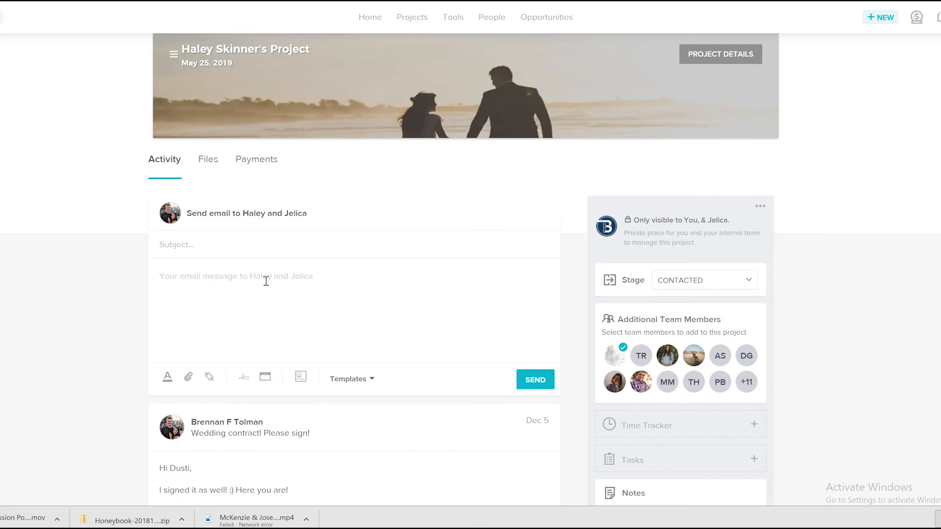
{"action": "type", "text": "Got your final payment of "}
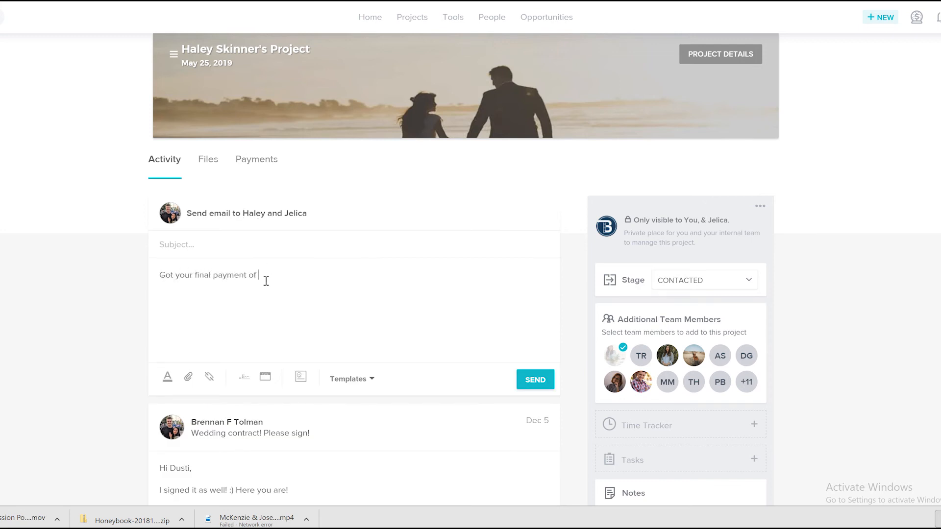
{"action": "type", "text": "$900. We will begin editing now! Thanks@."}
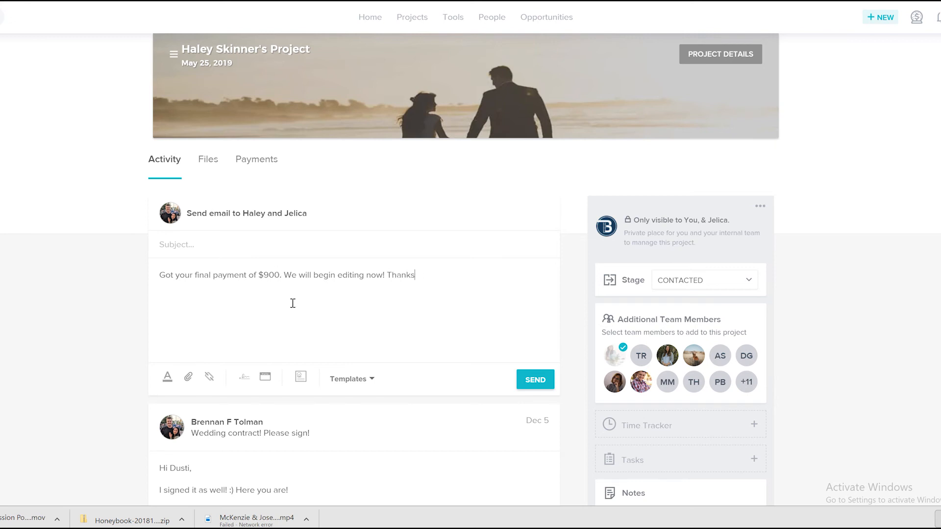
- Give the draft email the subject "Final Payment Received."
{"action": "left_click", "coordinate": [205, 248]}
{"action": "type", "text": "Final Payment Receieved."}
- Delete the draft email's subject and message text
{"action": "left_click_drag", "start_coordinate": [287, 245], "coordinate": [120, 246]}
{"action": "key", "text": "BackSpace"}
{"action": "left_click_drag", "start_coordinate": [474, 283], "coordinate": [155, 268]}
{"action": "key", "text": "BackSpace"}
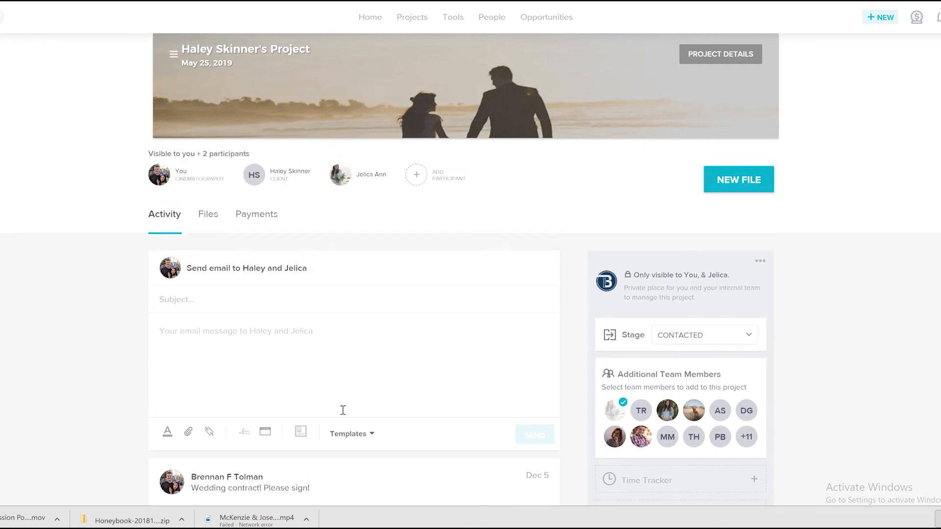
- View the phone screenshot of the business's Venmo profile to look up its account handle
{"action": "type", "text": "@brenn"}
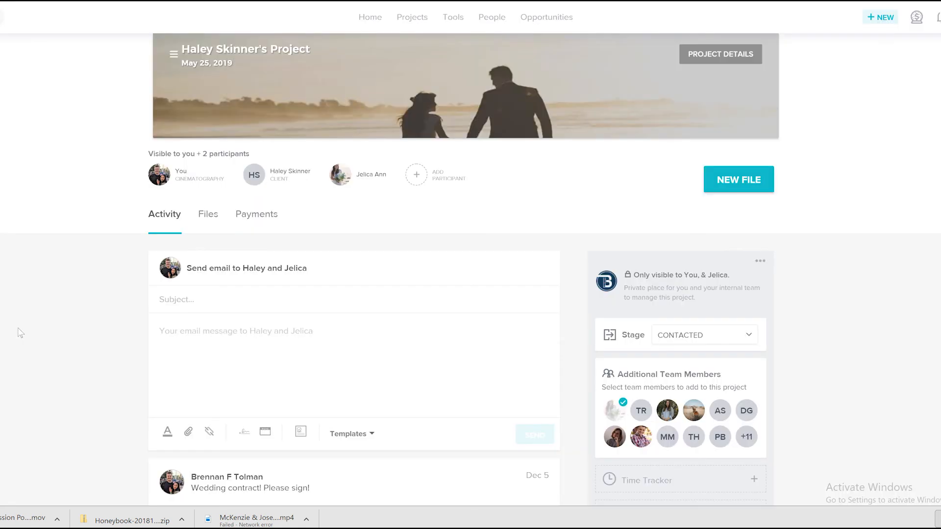
{"action": "left_click", "coordinate": [19, 330]}
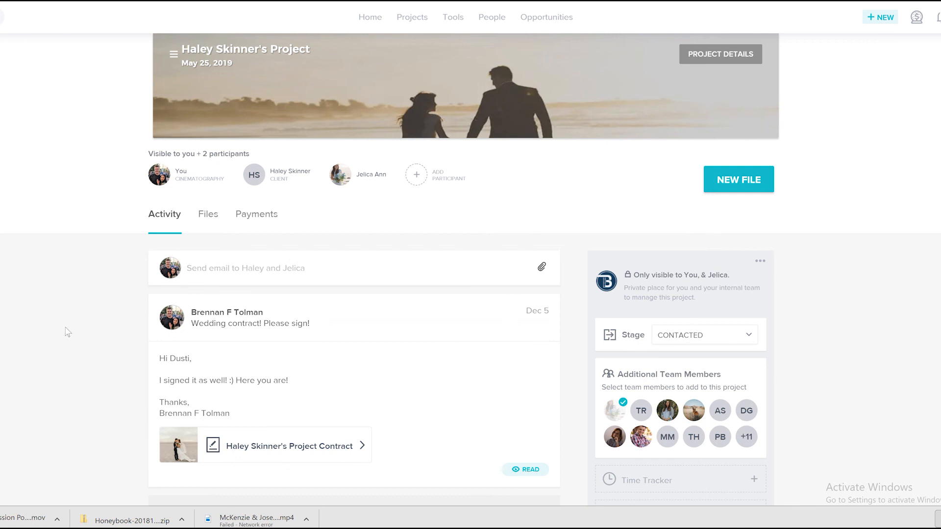
- Open a blank email to the San Diego project's participants and start its message body
{"action": "left_click", "coordinate": [198, 272]}
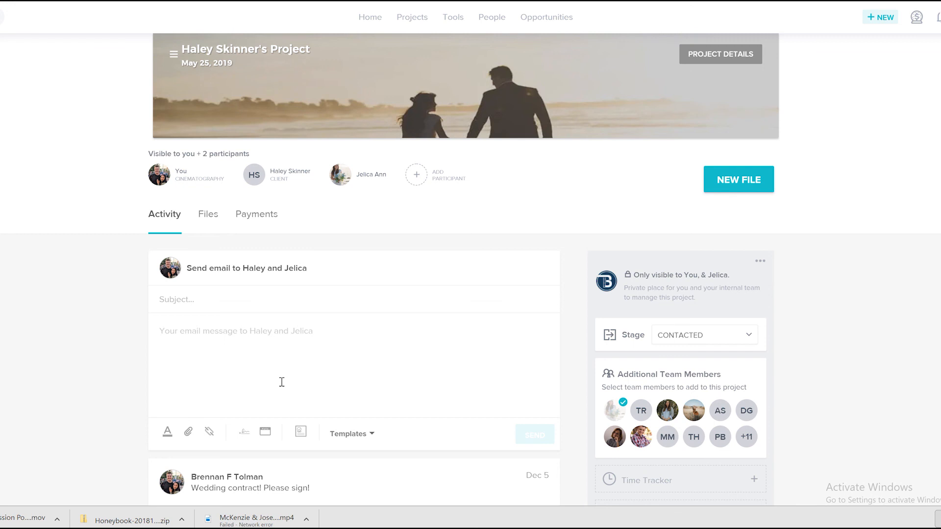
{"action": "scroll", "coordinate": [270, 332], "scroll_direction": "down", "scroll_amount": 1}
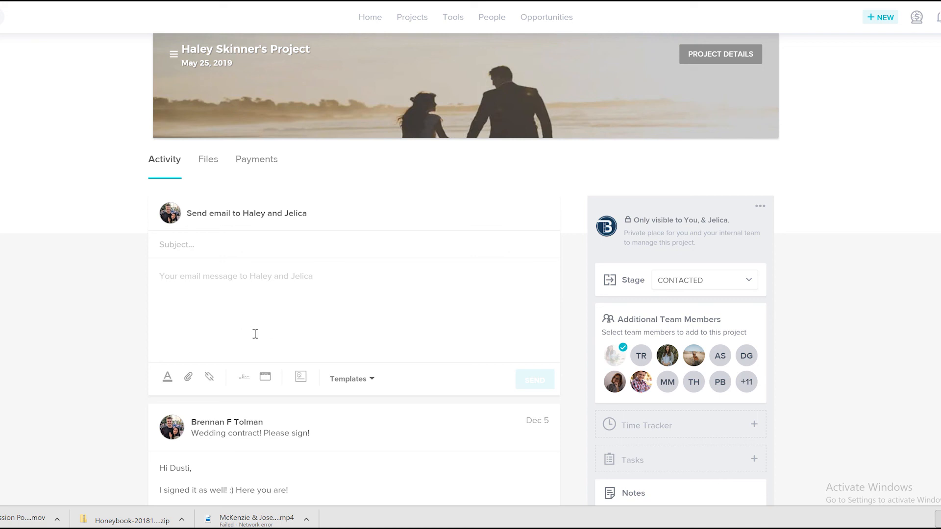
{"action": "left_click", "coordinate": [200, 279]}
{"action": "scroll", "coordinate": [206, 319], "scroll_direction": "up", "scroll_amount": 1}
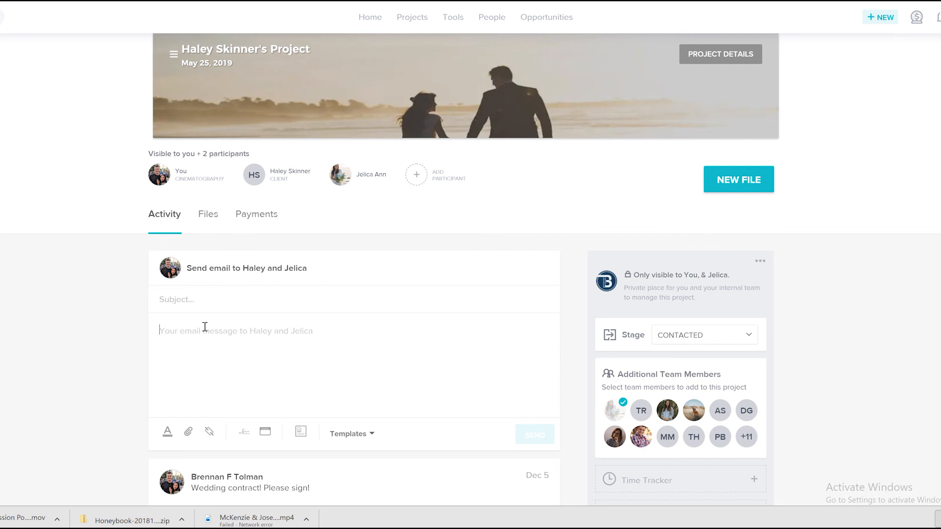
{"action": "left_click", "coordinate": [205, 326]}
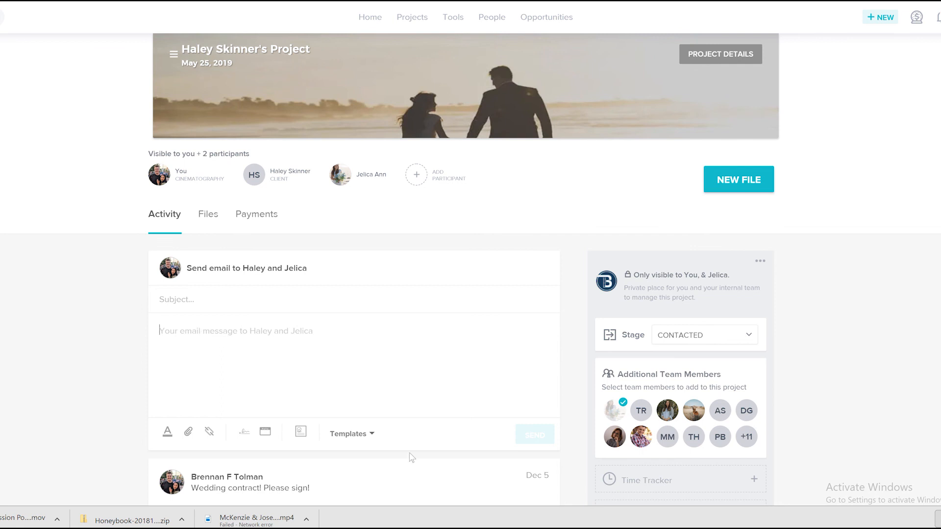